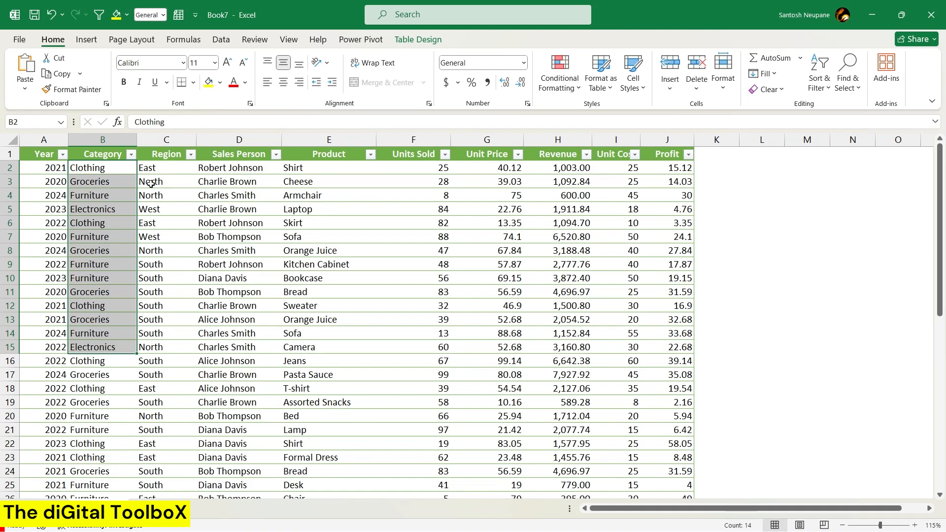
Examine the sales table's columns, from Region, Sales Person and Product to Units Sold, Unit Price, Revenue and Profit.
click(151, 182)
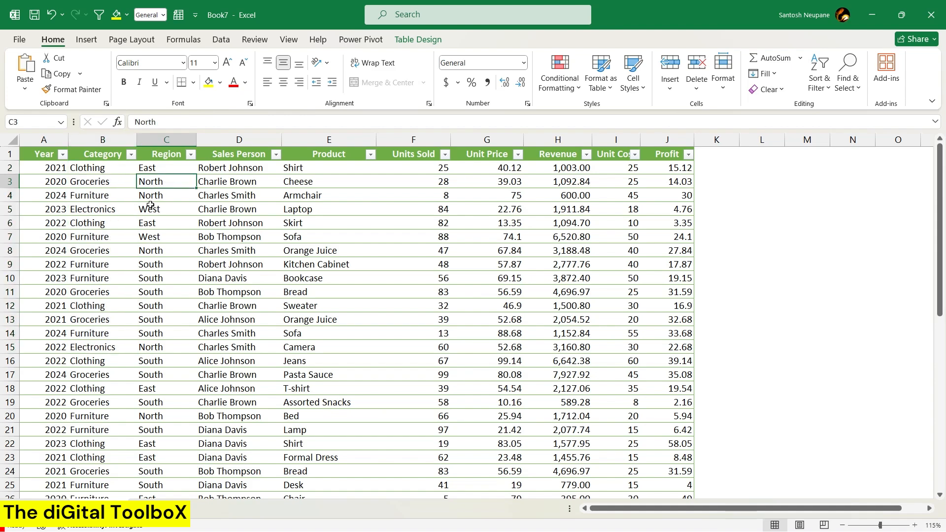
drag(164, 181, 165, 377)
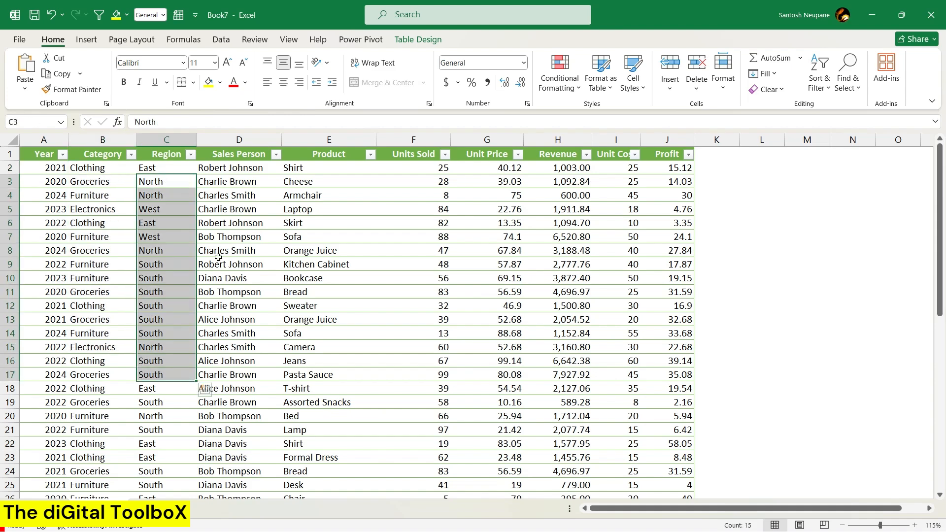
click(251, 211)
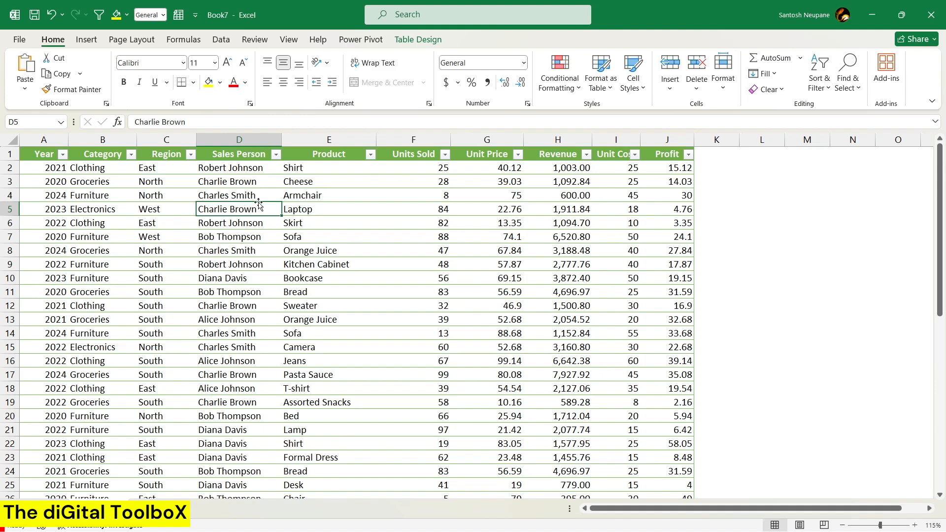
click(279, 159)
click(300, 310)
click(325, 264)
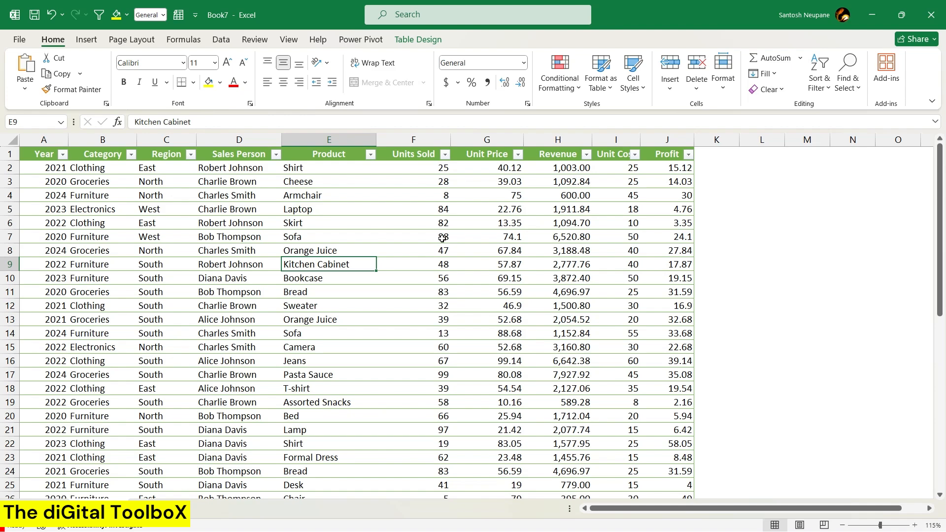
click(438, 211)
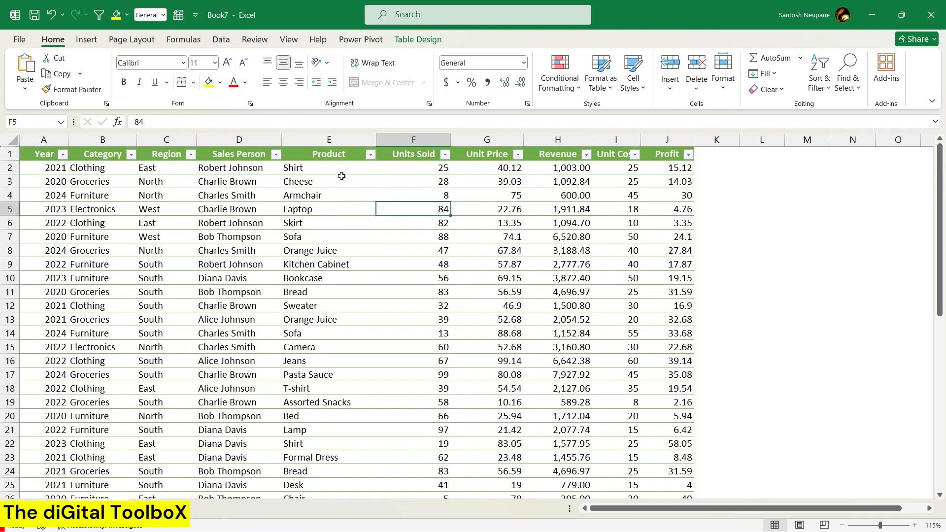
drag(426, 172, 682, 168)
click(586, 231)
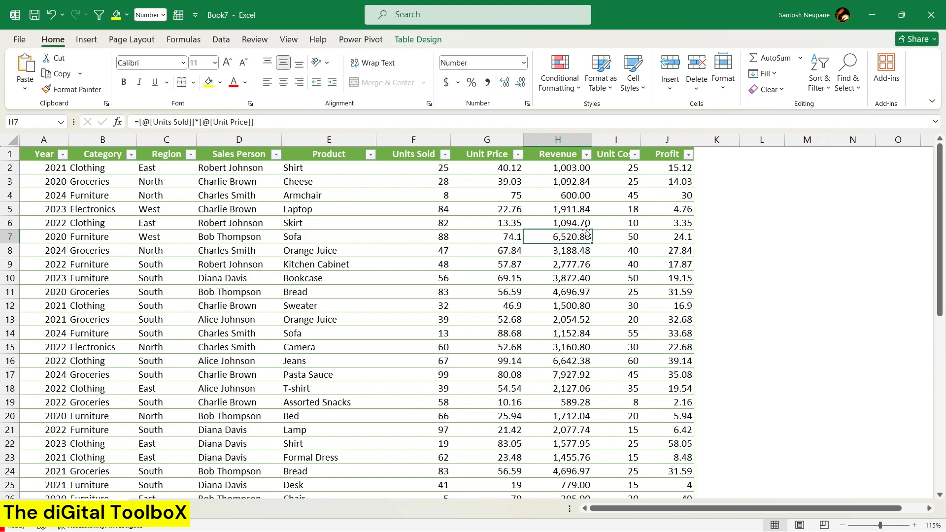
click(468, 209)
click(438, 209)
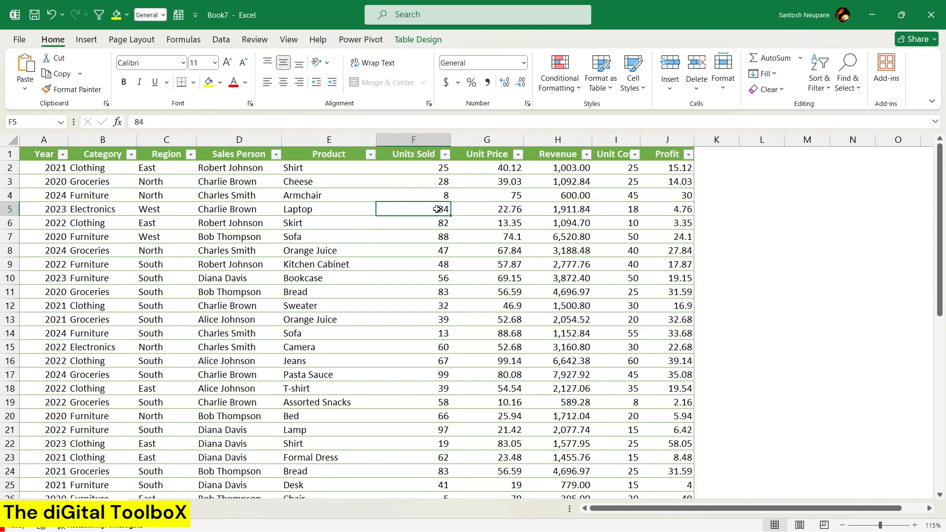
click(359, 208)
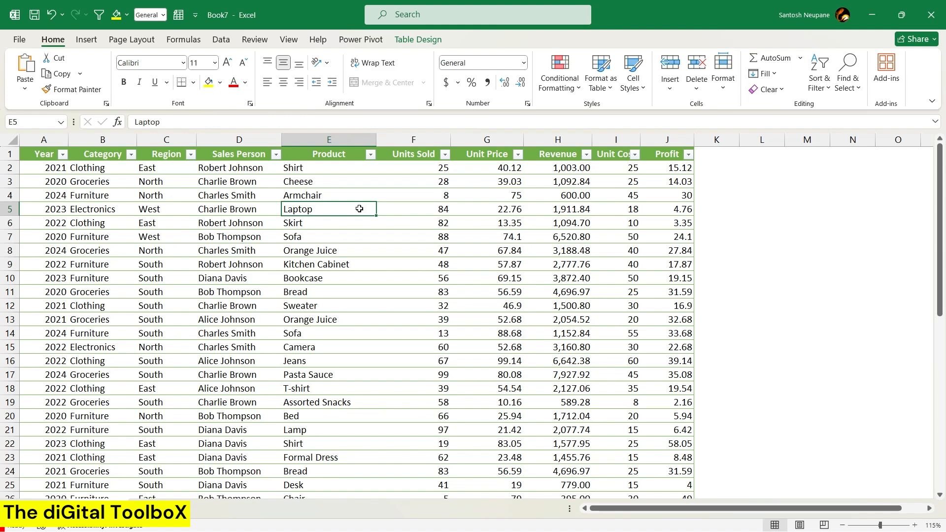
Create a PivotTable from the whole sales table, Table1, and place it on a new worksheet.
key(ctrl+Up)
key(Home)
key(ctrl+shift+Right)
key(ctrl+shift+Down)
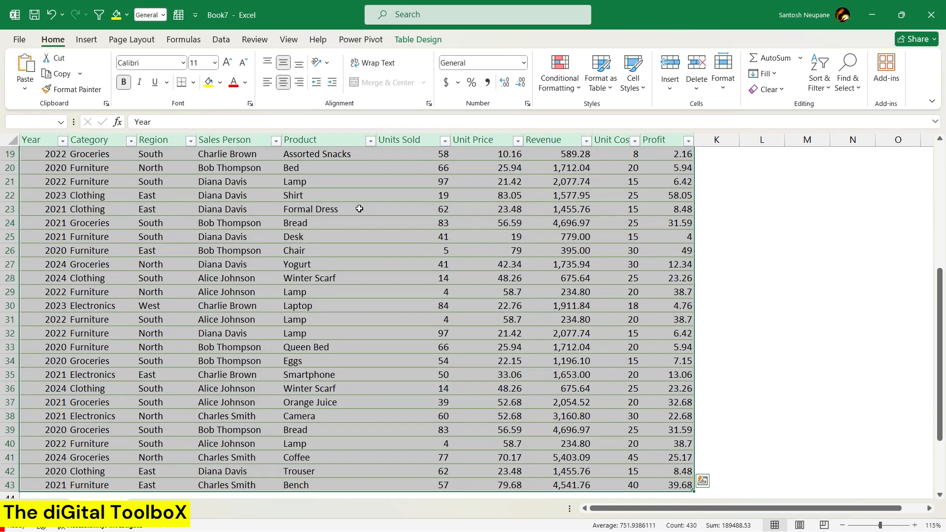
click(82, 46)
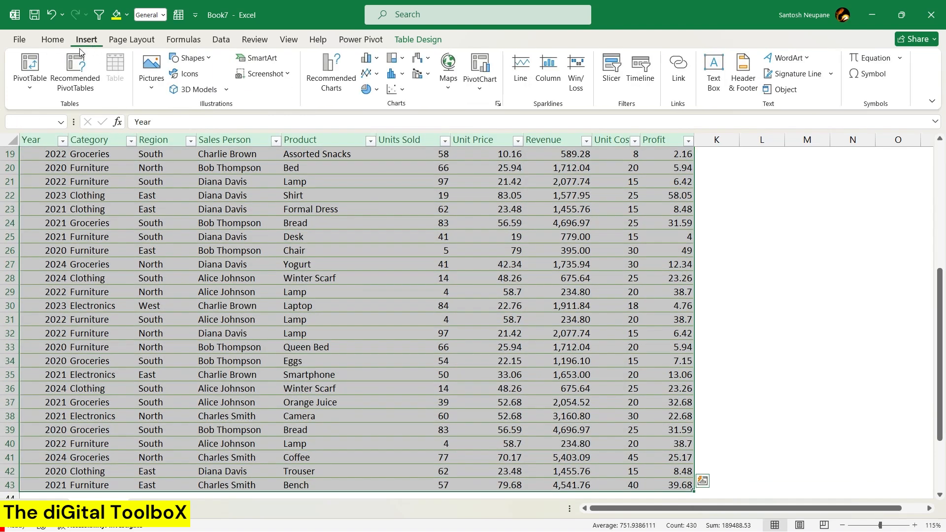
click(31, 64)
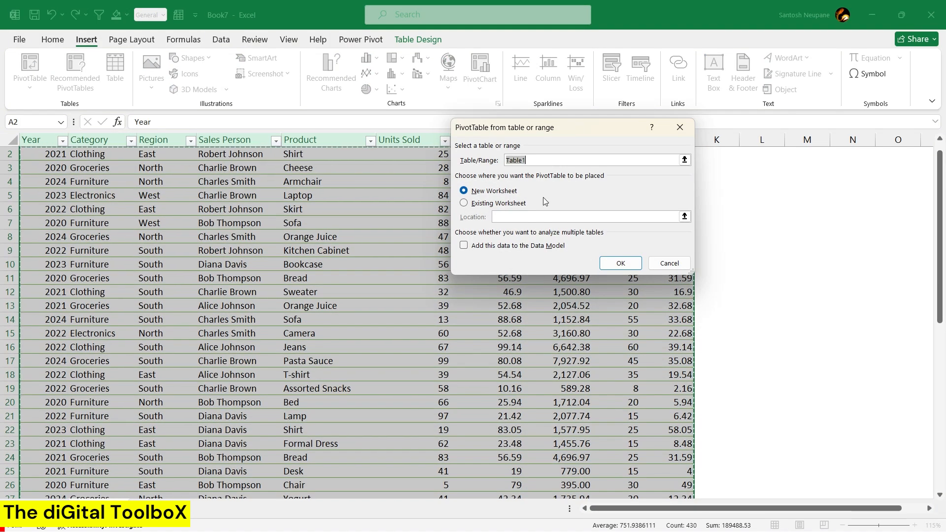
click(482, 205)
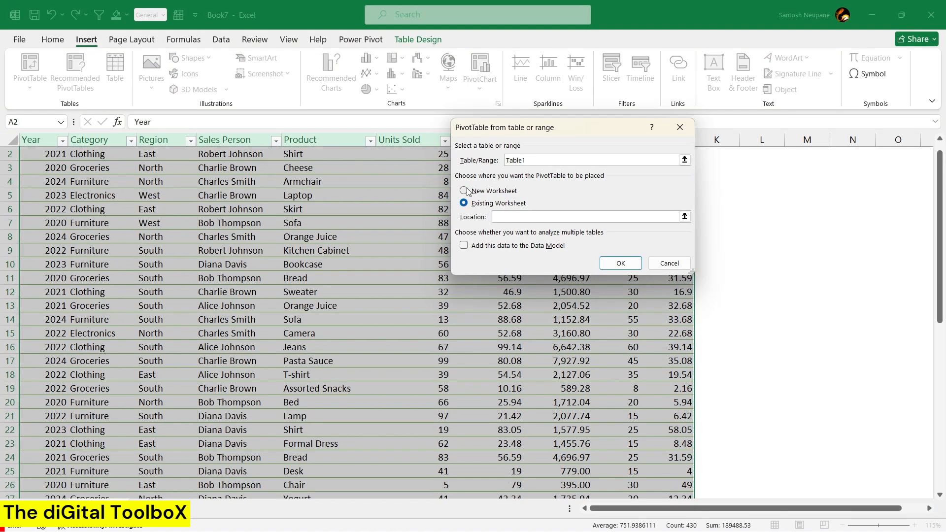
click(465, 191)
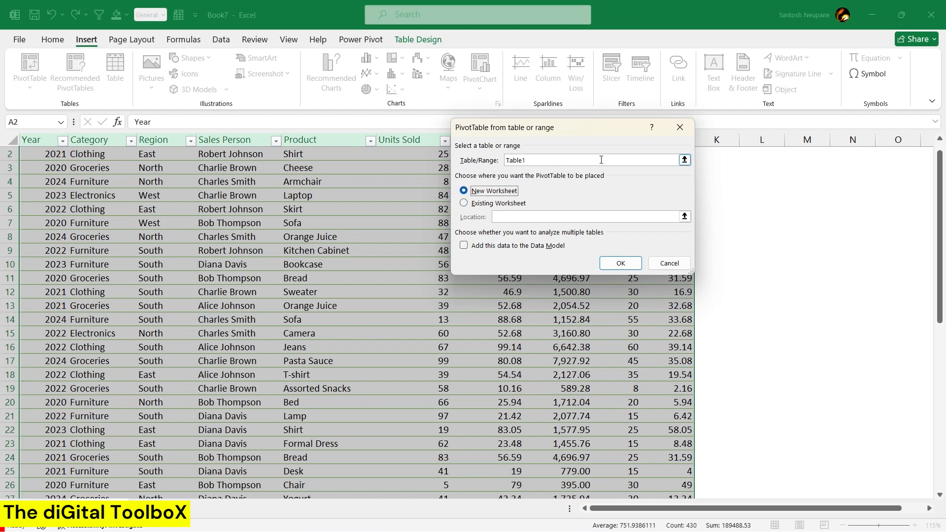
click(676, 160)
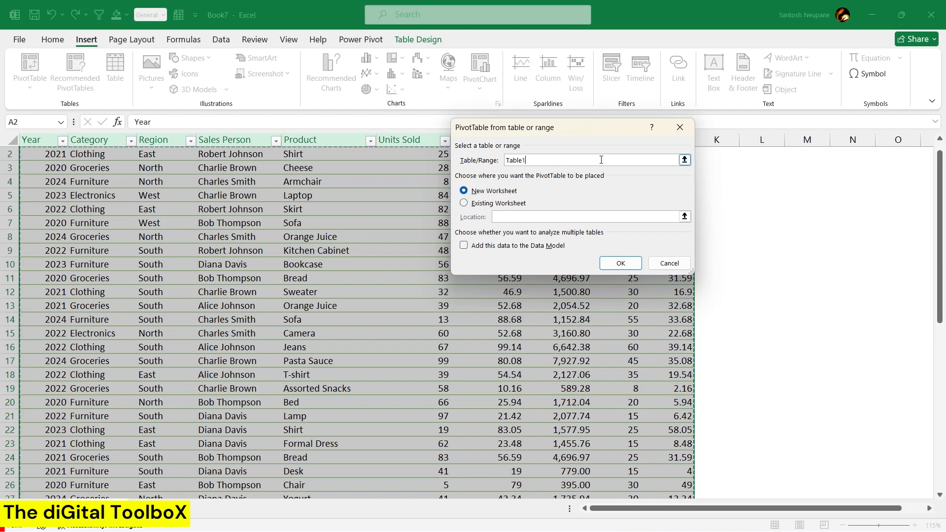
click(619, 264)
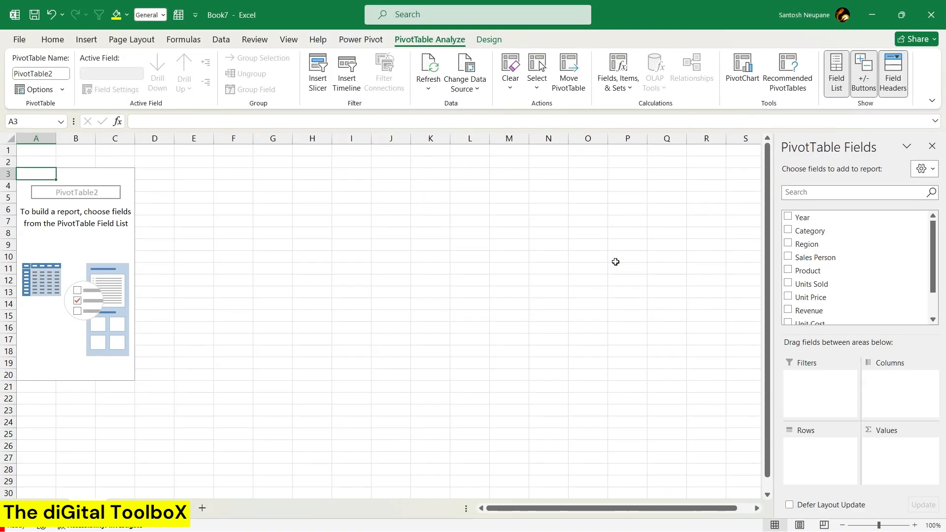
Try the Year field in the empty PivotTable's Columns area and take it out again.
scroll(515, 277, up, 1)
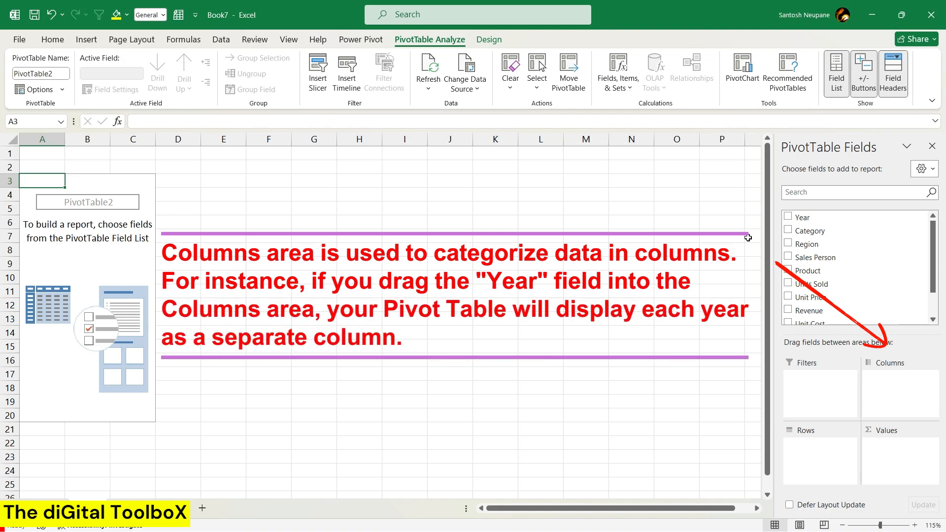
drag(797, 222, 882, 384)
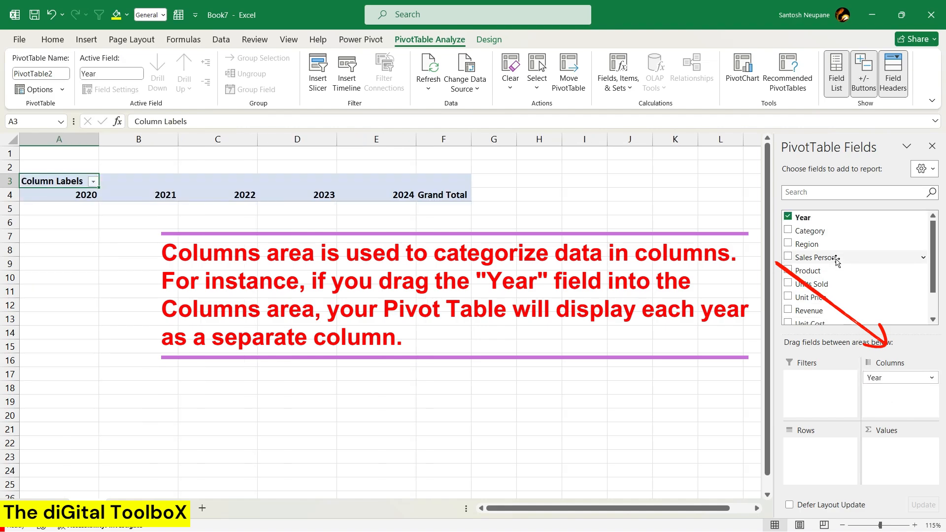
click(789, 219)
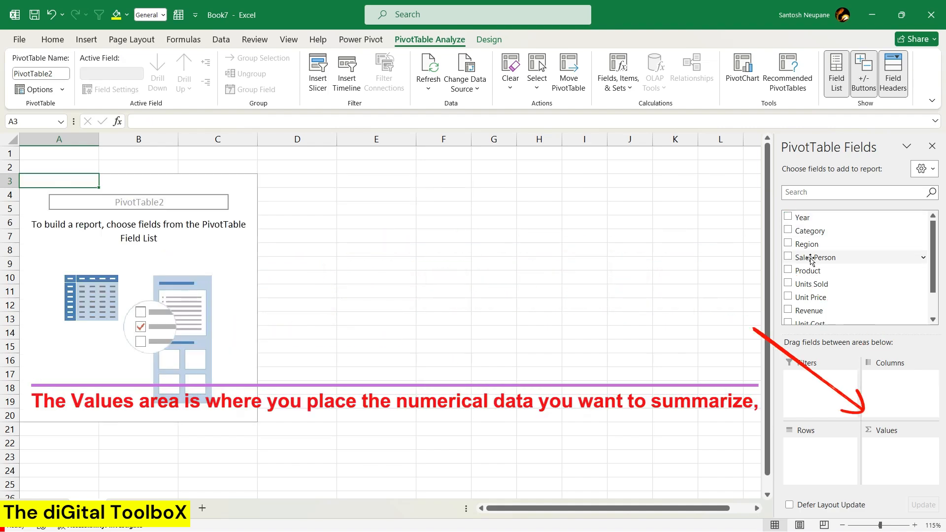
click(798, 310)
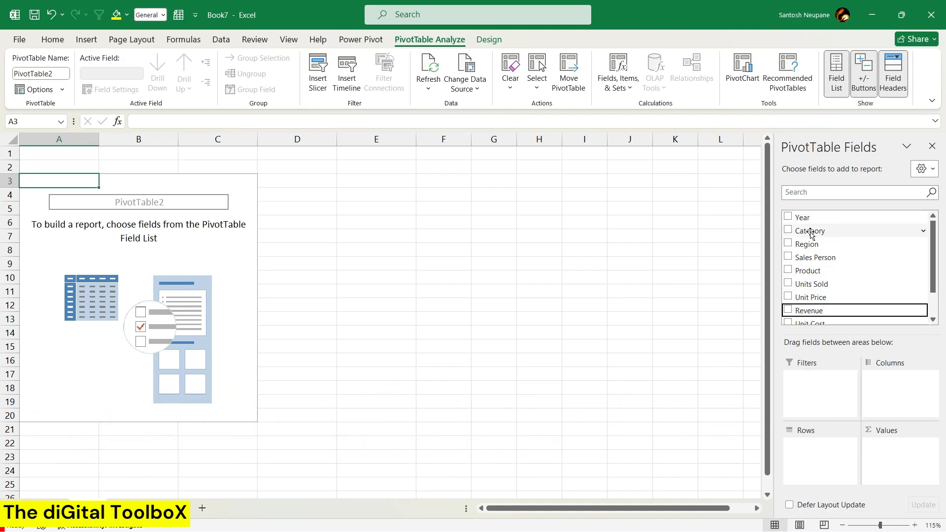
Lay out the PivotTable with Category as the row field and Year as the column field.
drag(810, 234, 806, 443)
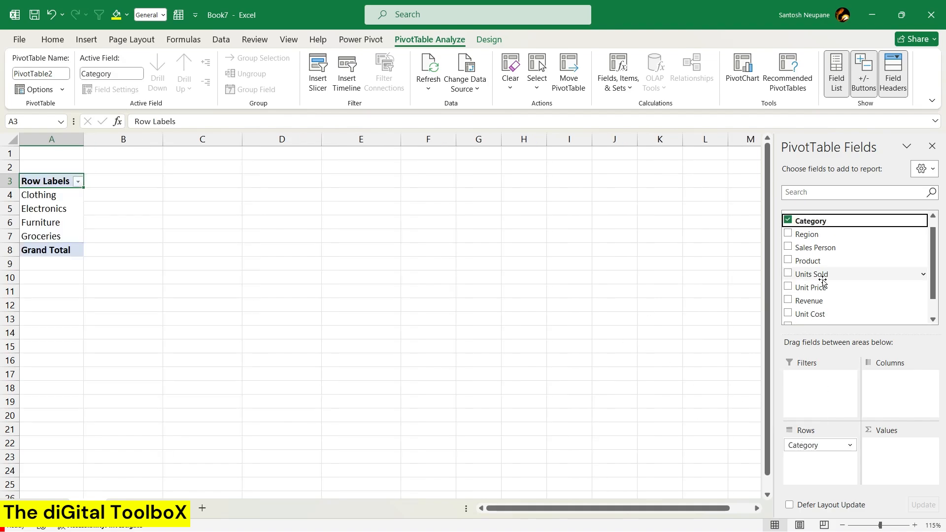
scroll(823, 282, up, 1)
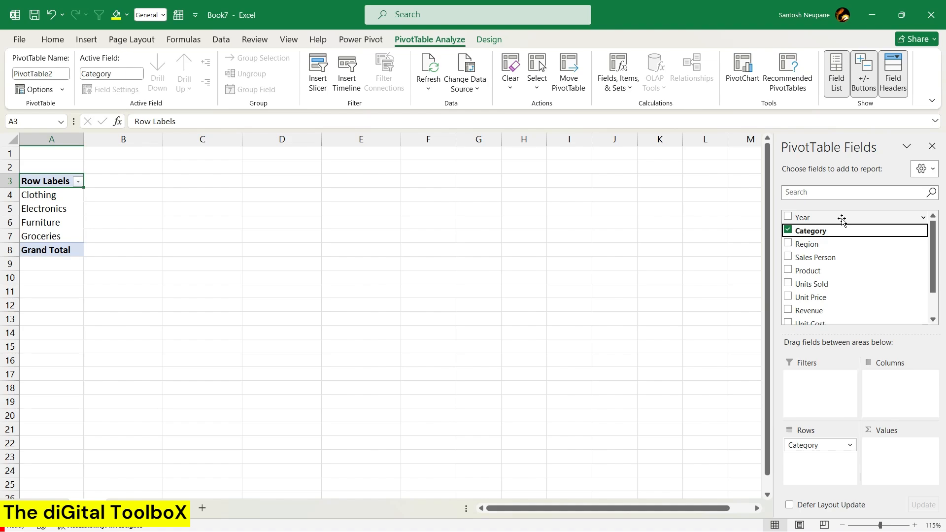
drag(801, 217, 895, 392)
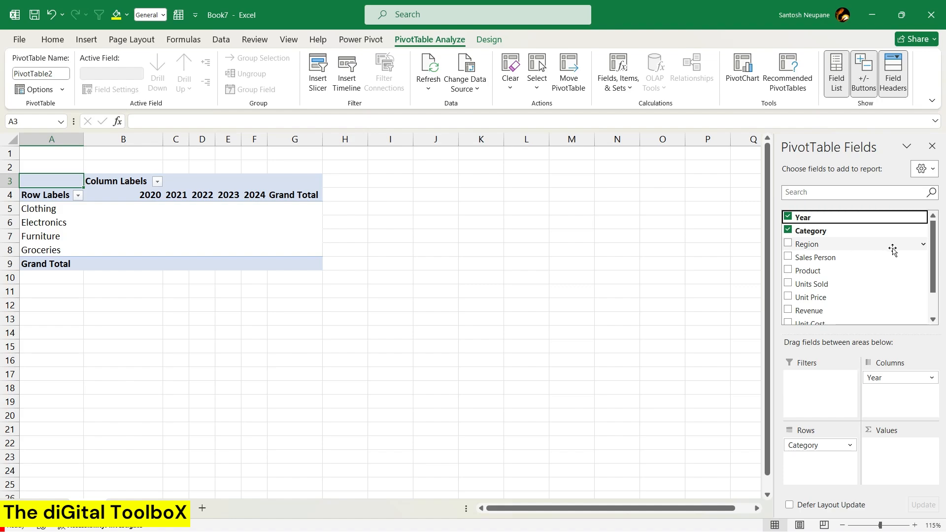
Summarize Revenue in the PivotTable by adding it to the Values area as a sum.
scroll(903, 249, down, 2)
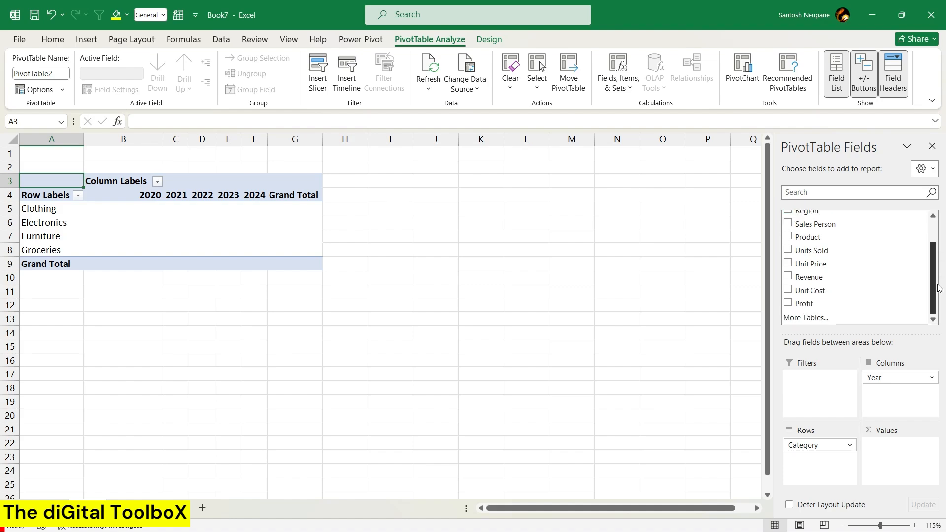
drag(810, 281, 884, 458)
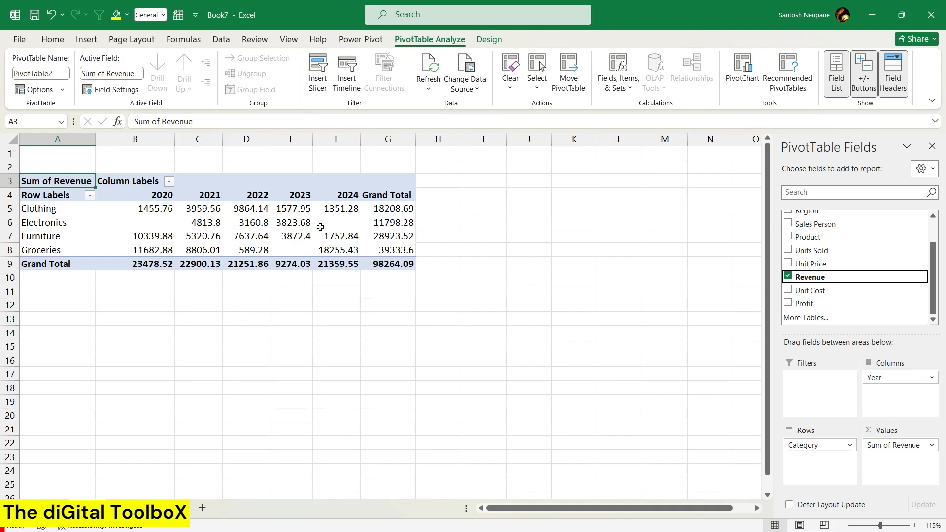
mouse_move(321, 227)
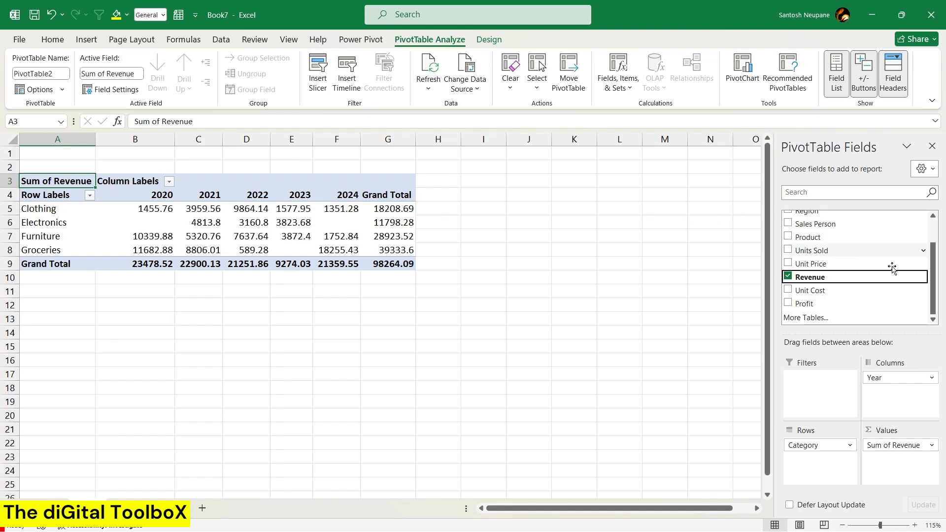
Break each category down by salesperson by adding Sales Person below Category in the Rows area.
scroll(936, 271, up, 3)
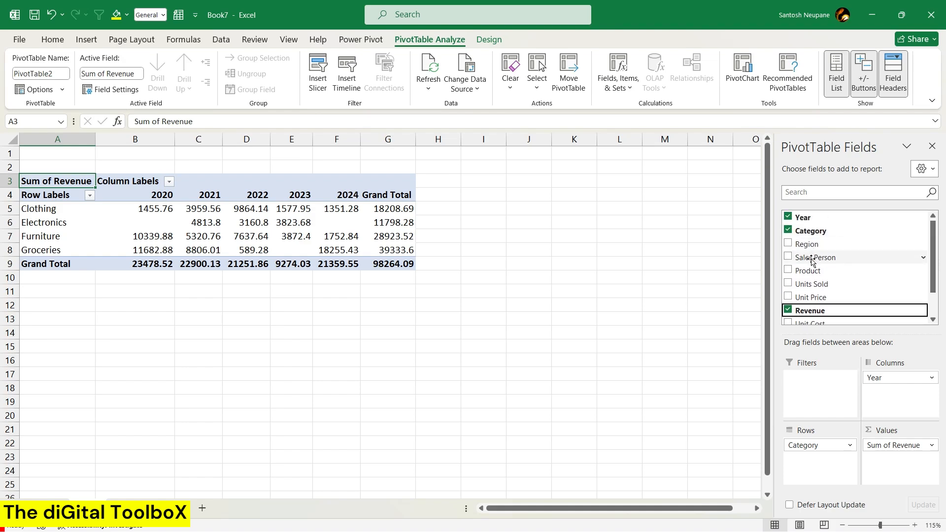
drag(812, 261, 822, 463)
scroll(629, 329, down, 1)
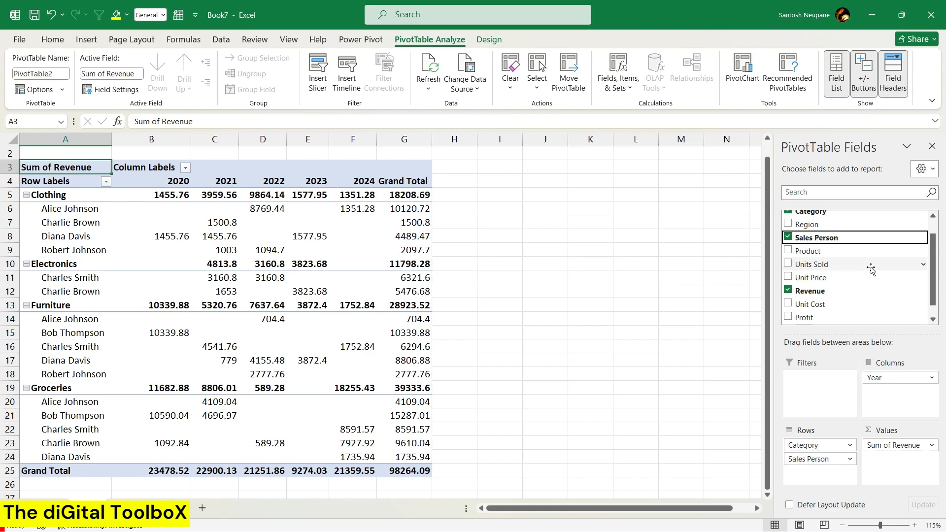
Try Profit as a second value field beside Revenue, look across the yearly columns, and remove Profit again.
scroll(872, 269, down, 1)
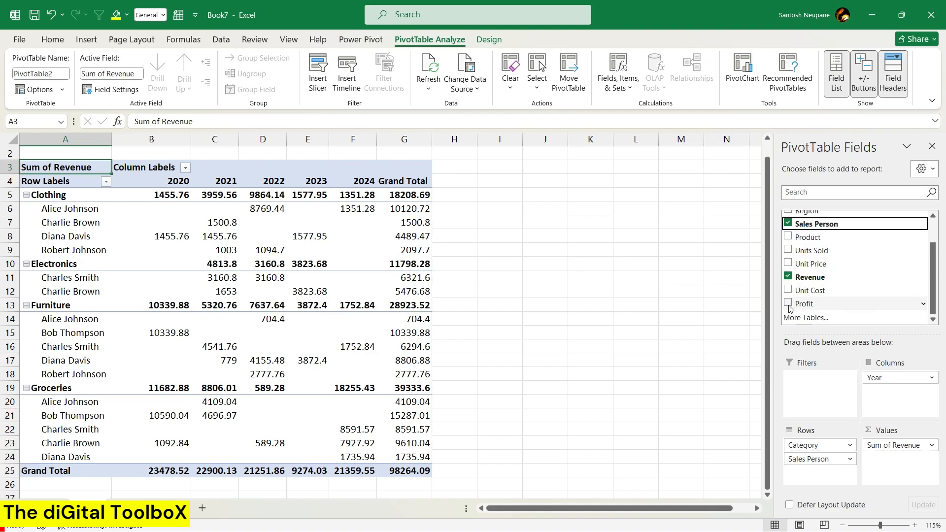
drag(806, 304, 887, 461)
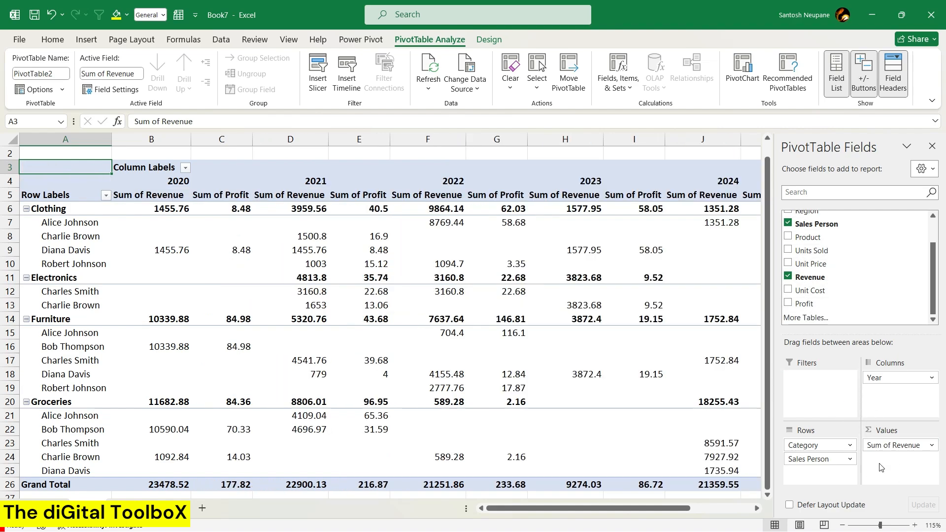
click(452, 255)
scroll(451, 257, right, 3)
scroll(451, 256, right, 1)
scroll(345, 256, left, 4)
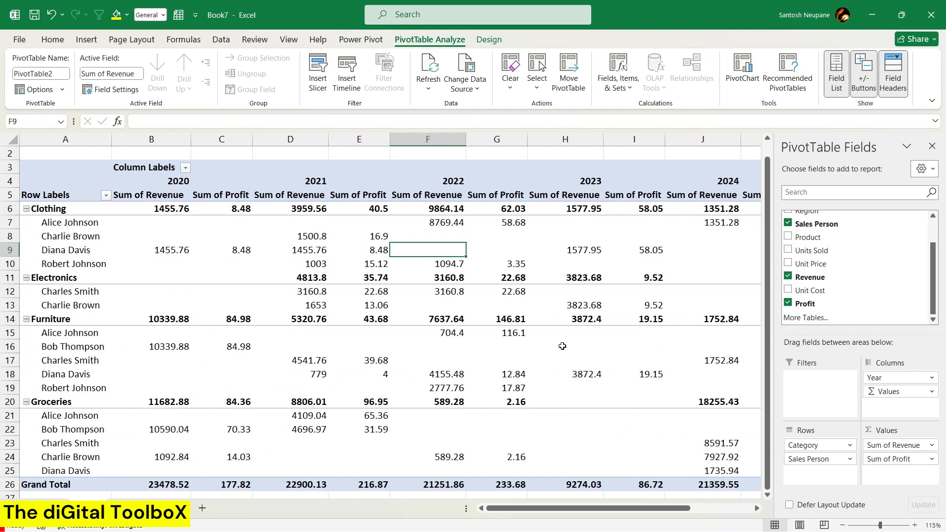
click(791, 306)
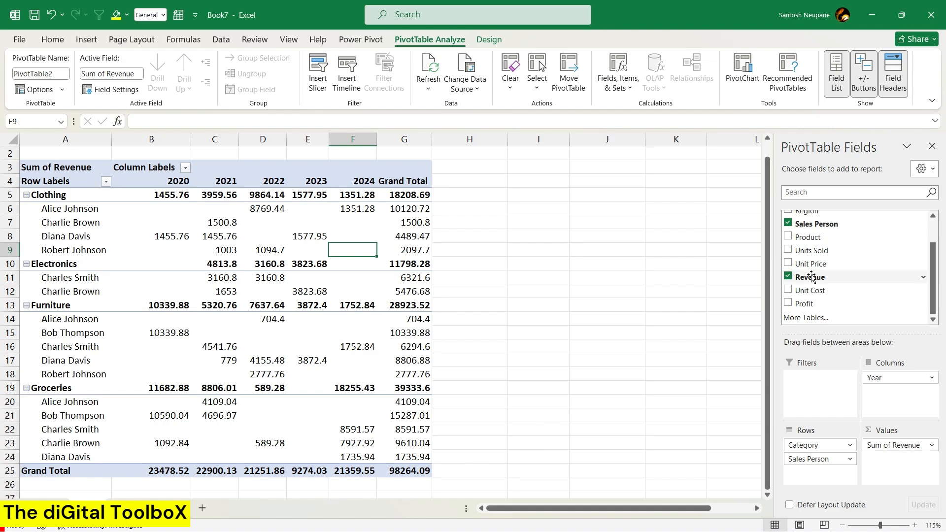
Sort the salespeople within each category by Grand Total revenue from largest to smallest.
scroll(811, 277, up, 1)
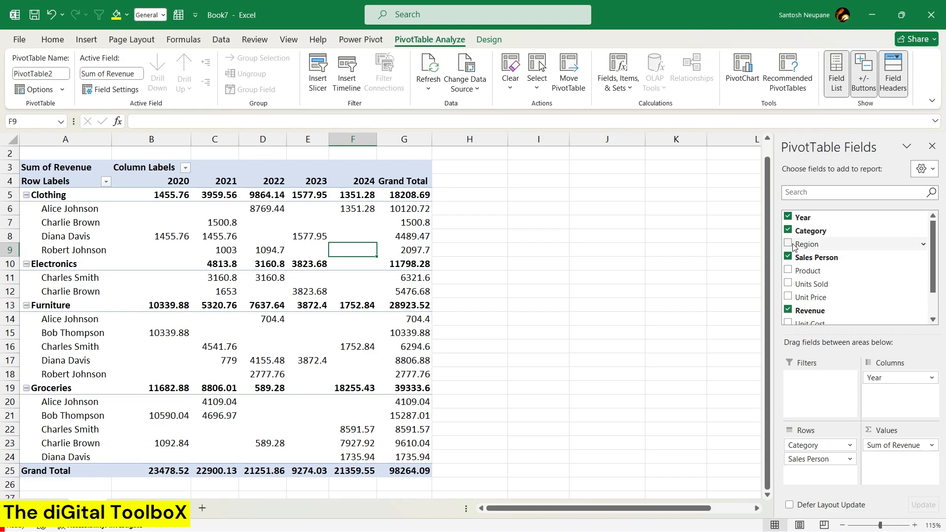
right_click(393, 233)
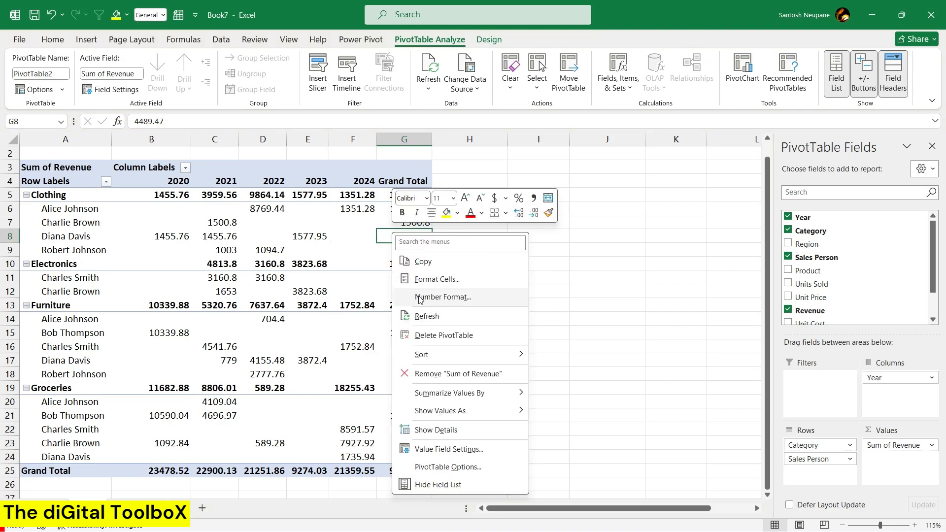
mouse_move(426, 355)
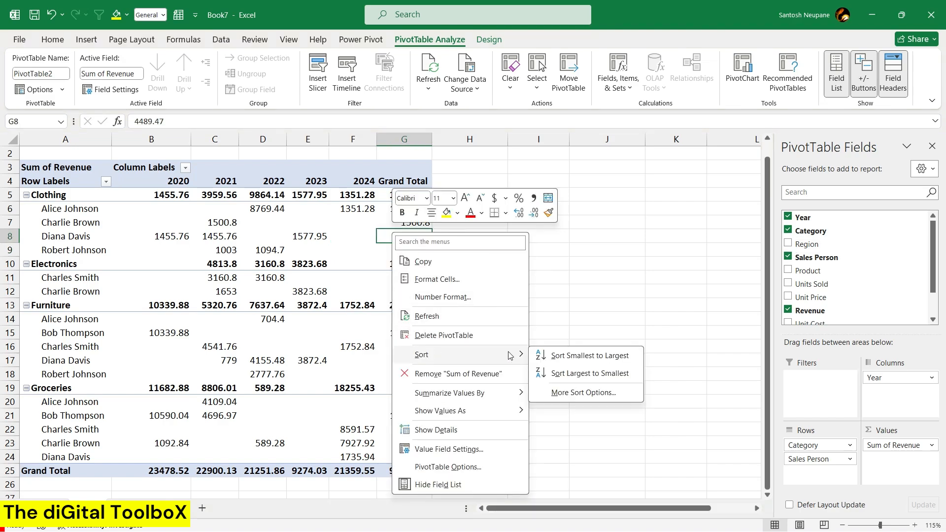
click(576, 373)
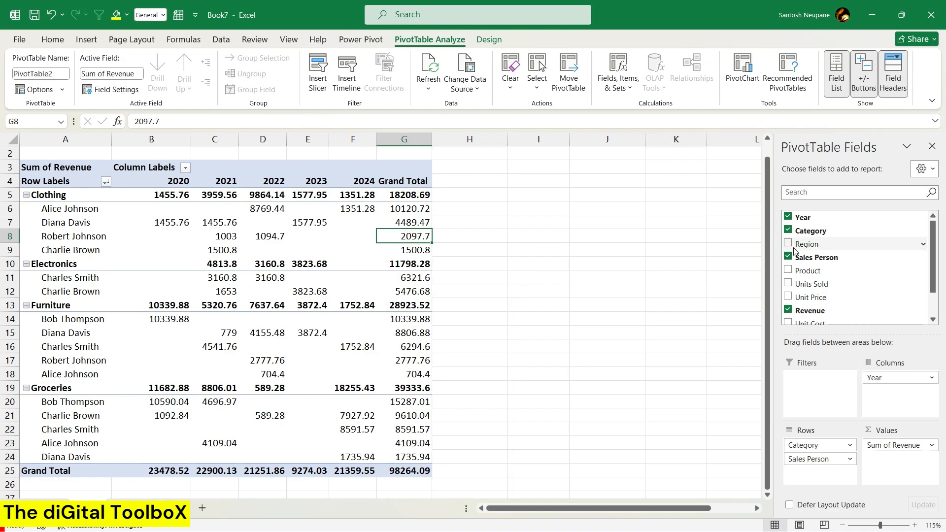
Add the Region field to the PivotTable's Filters area as a report filter.
drag(795, 260, 808, 387)
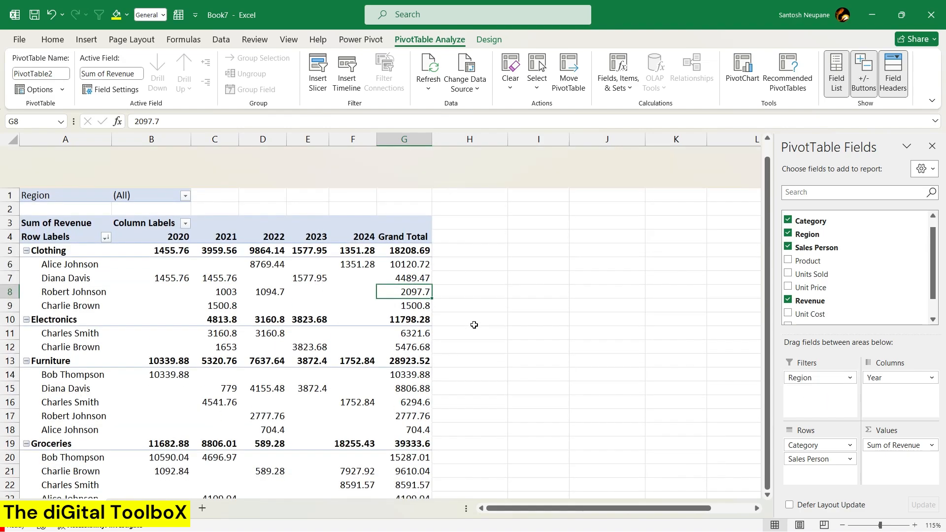
Try filtering the report to the South region and undo that filter.
click(186, 154)
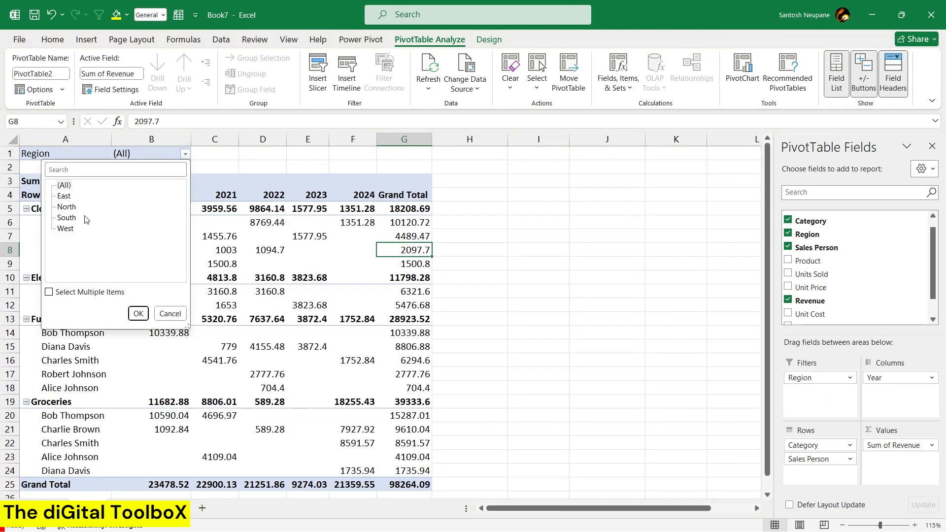
click(66, 218)
click(138, 313)
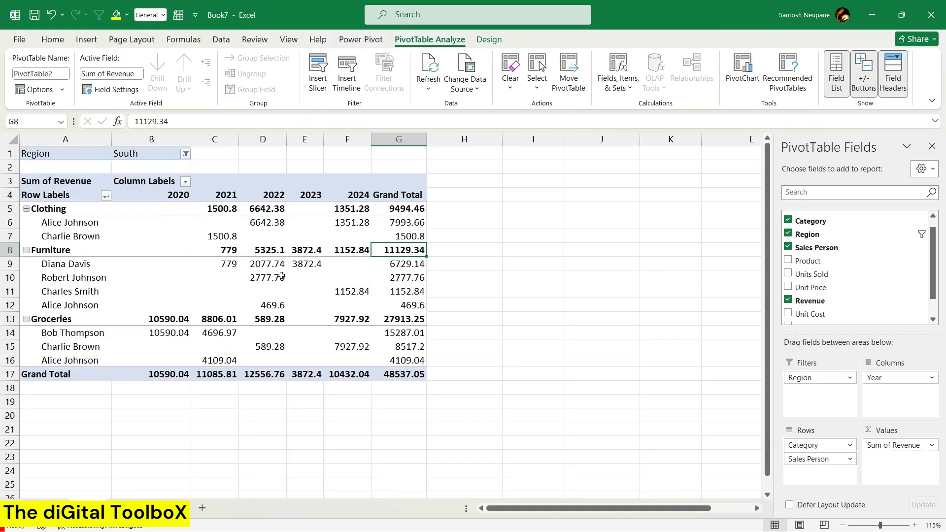
click(285, 278)
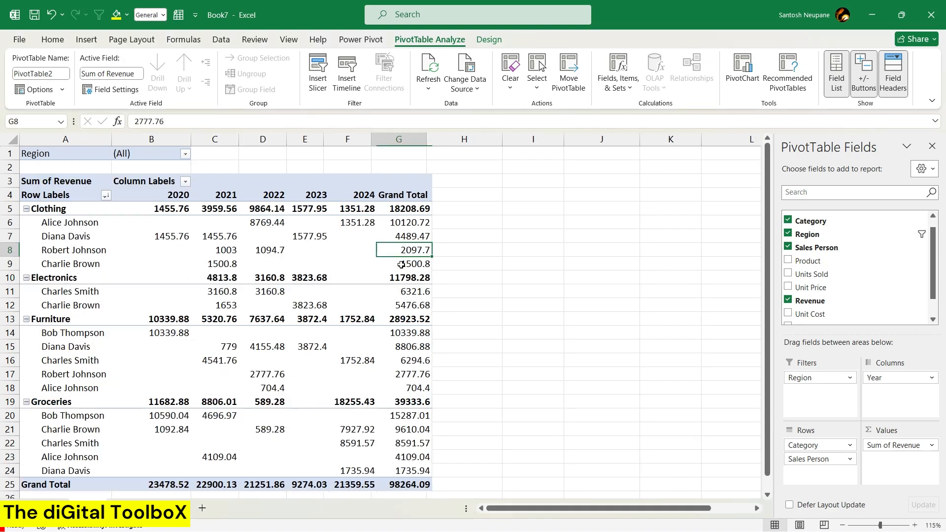
key(ctrl+z)
click(310, 237)
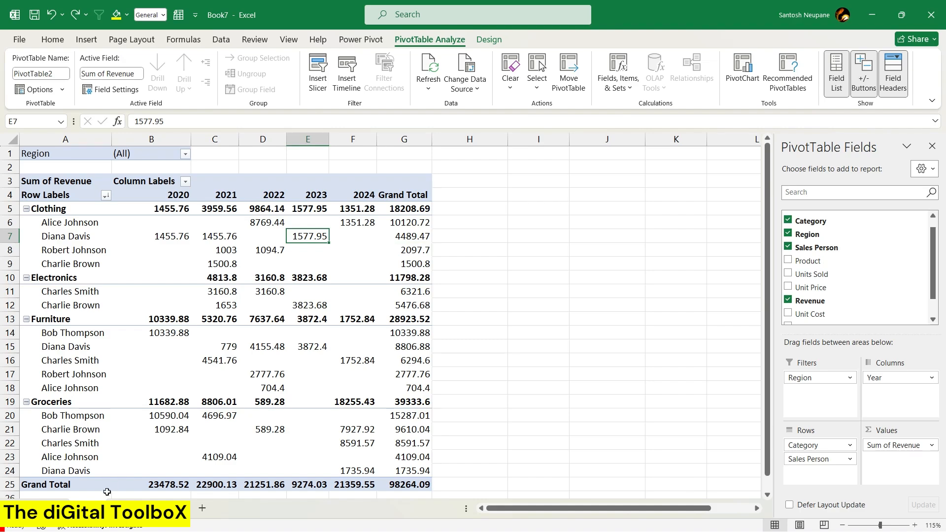
key(ctrl+Page_Down)
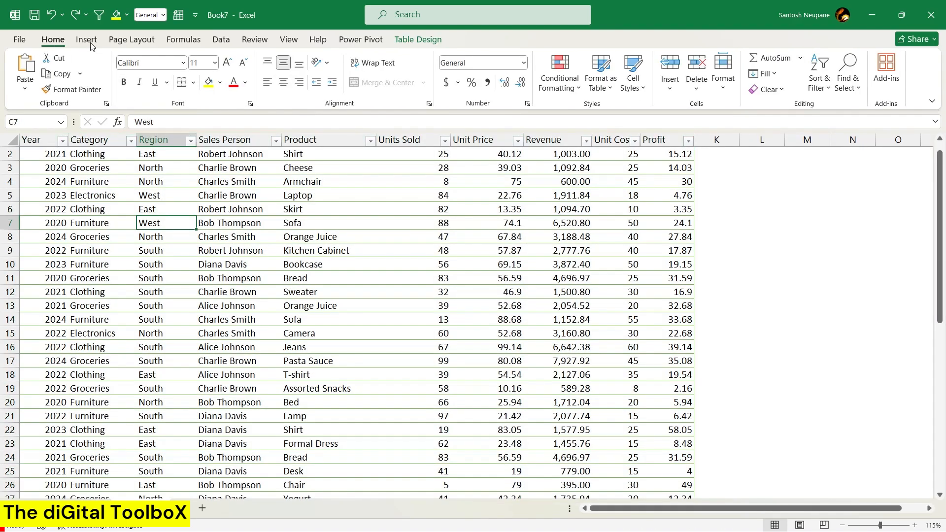
click(87, 39)
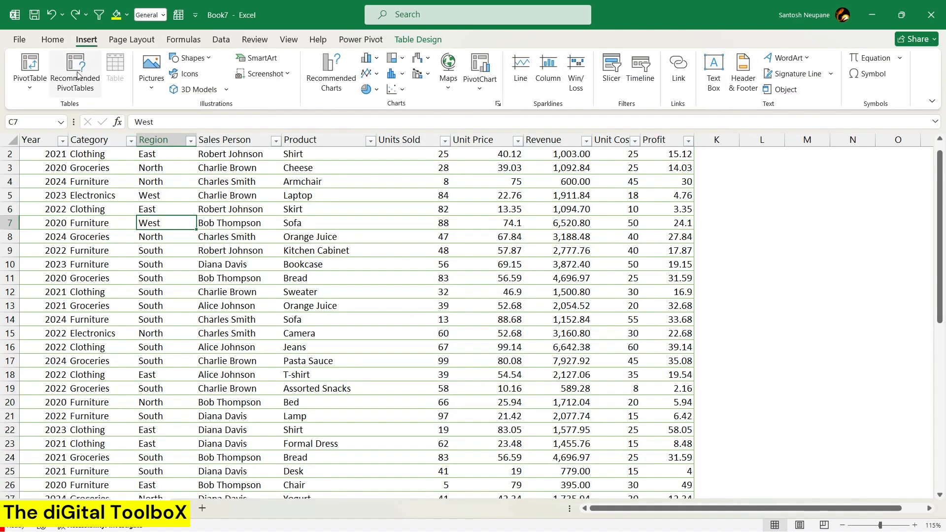
key(ctrl+Page_Up)
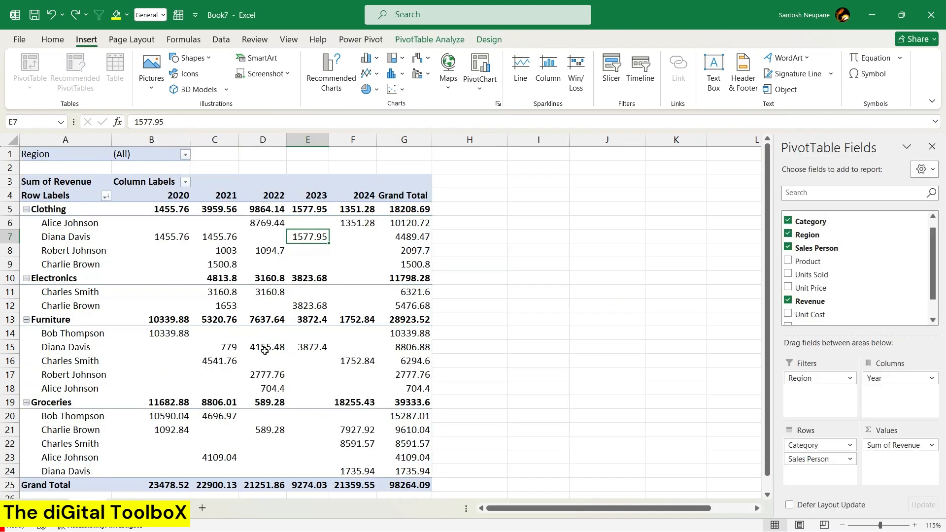
click(265, 349)
click(340, 277)
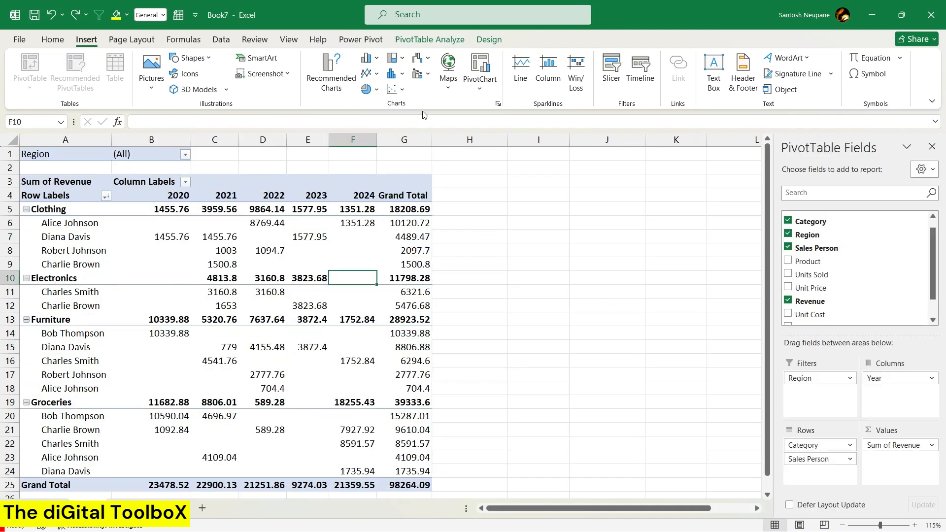
Apply an orange Medium PivotTable style with a solid orange header to the revenue report.
click(489, 40)
click(607, 88)
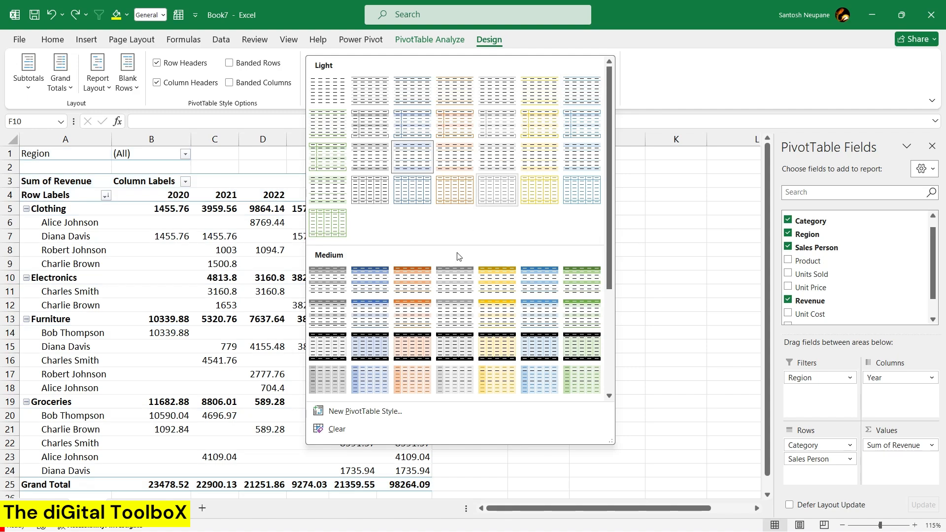
click(417, 306)
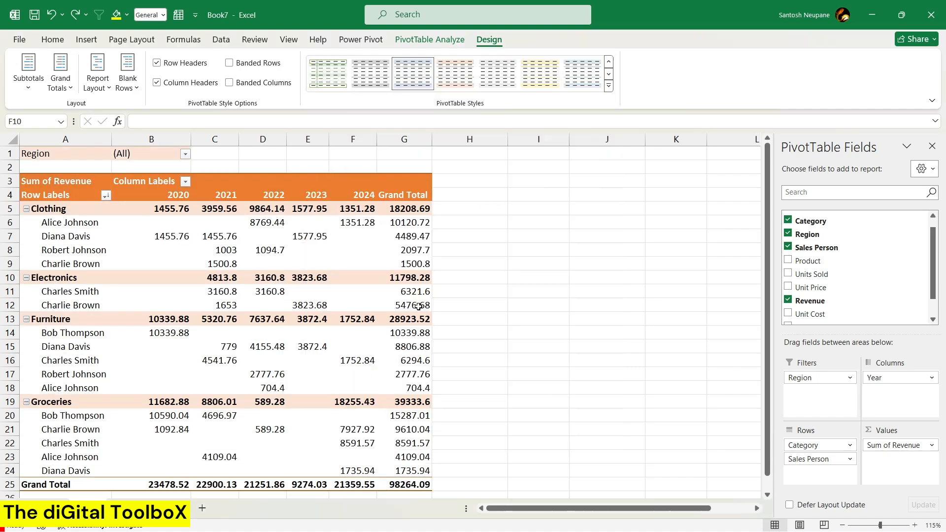
click(220, 249)
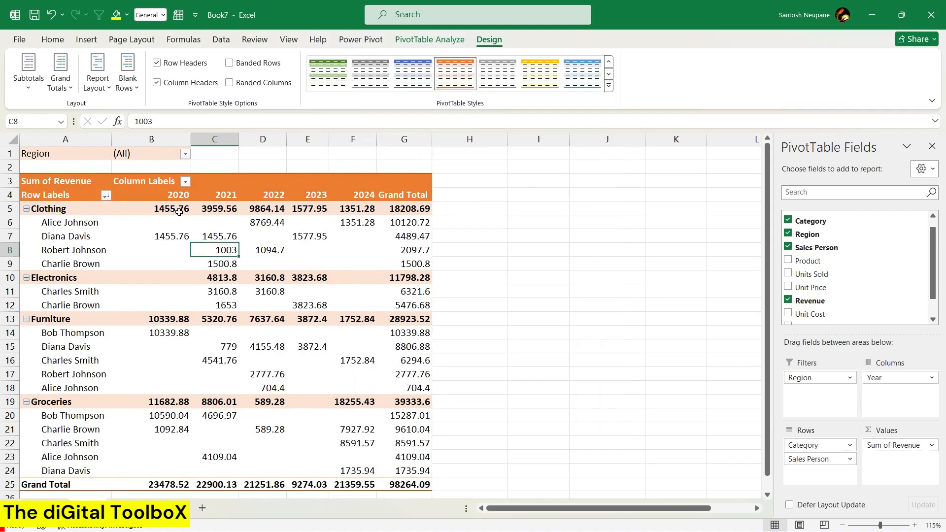
click(323, 231)
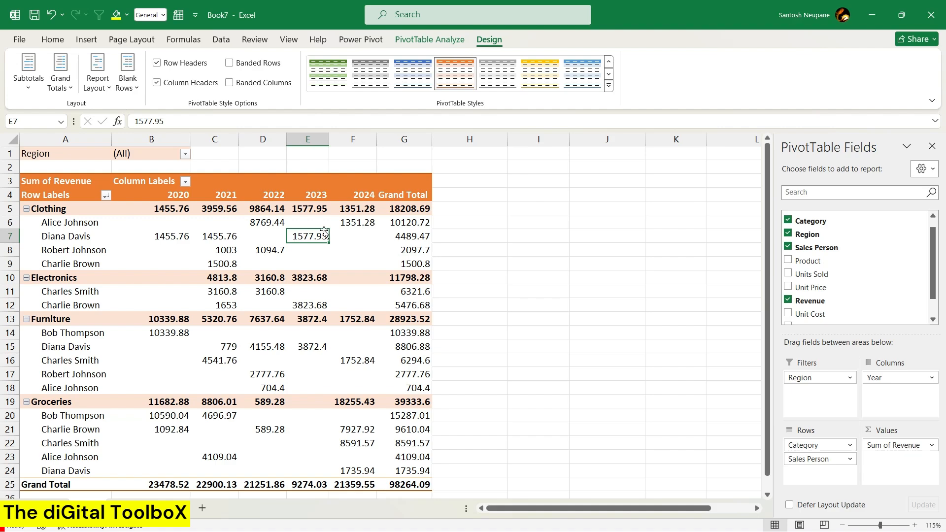
Show all subtotals at the bottom of each category group in the PivotTable.
click(32, 88)
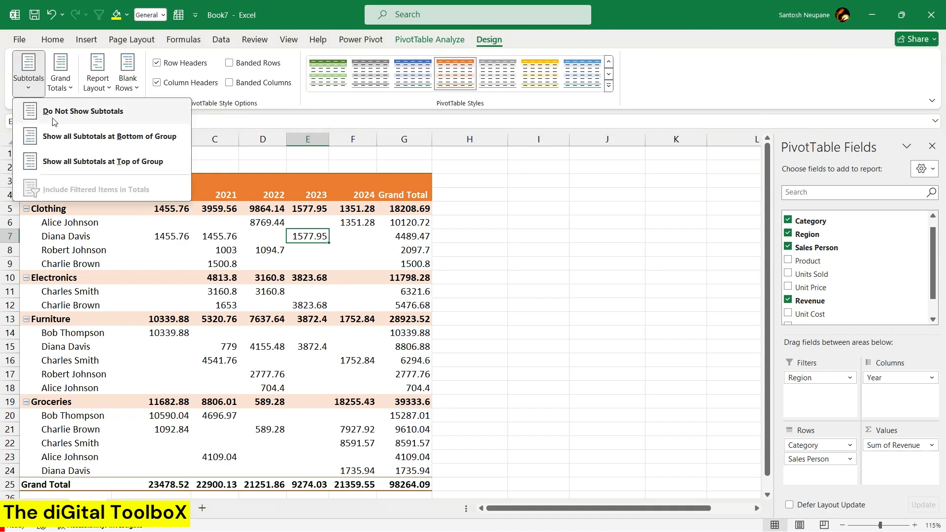
click(100, 136)
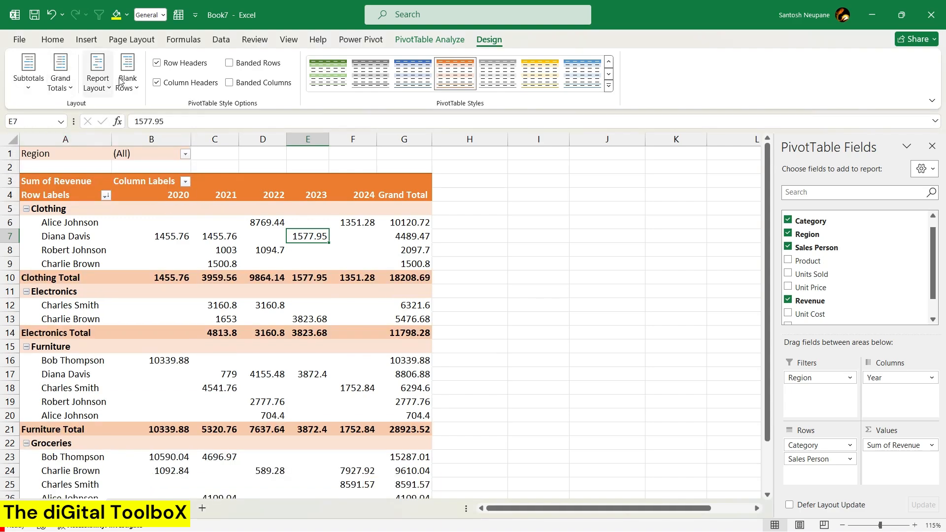
scroll(147, 269, down, 1)
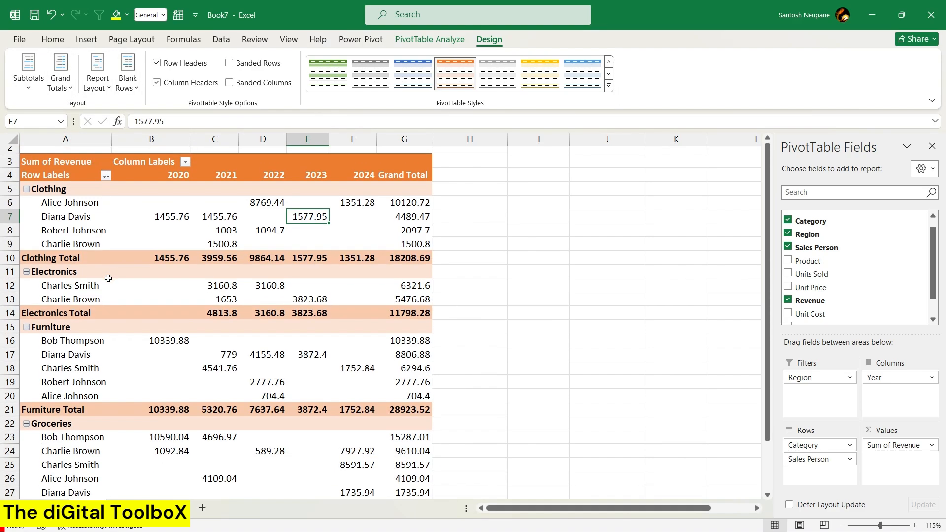
click(289, 237)
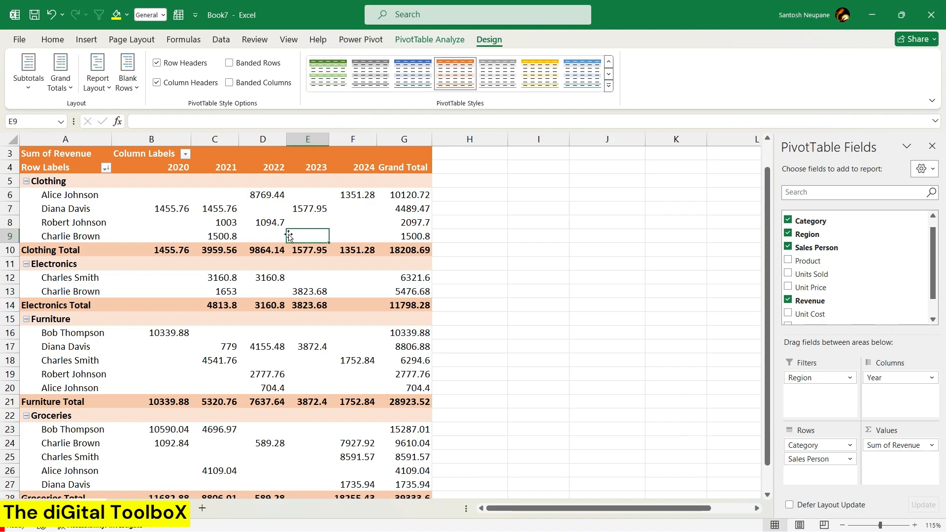
Insert a Region slicer for the PivotTable and place it on the empty cells beside the Grand Total column.
click(426, 40)
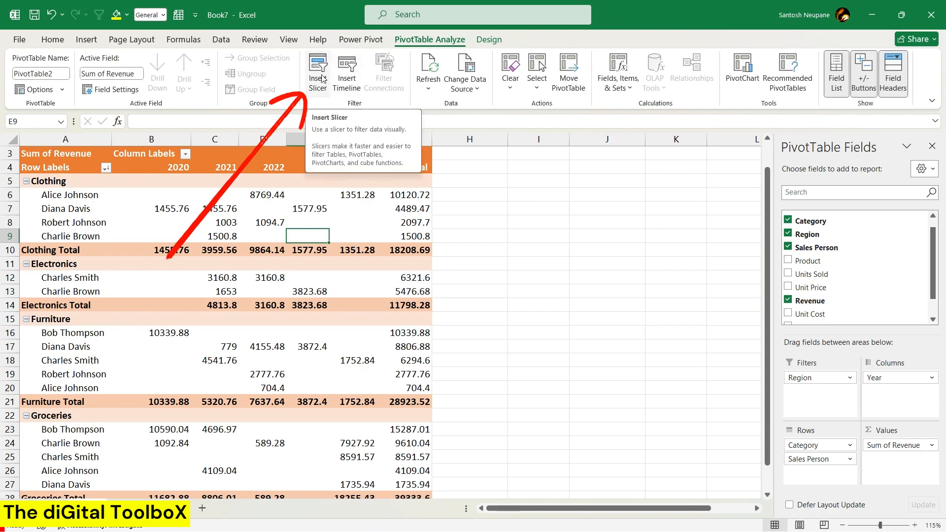
click(321, 78)
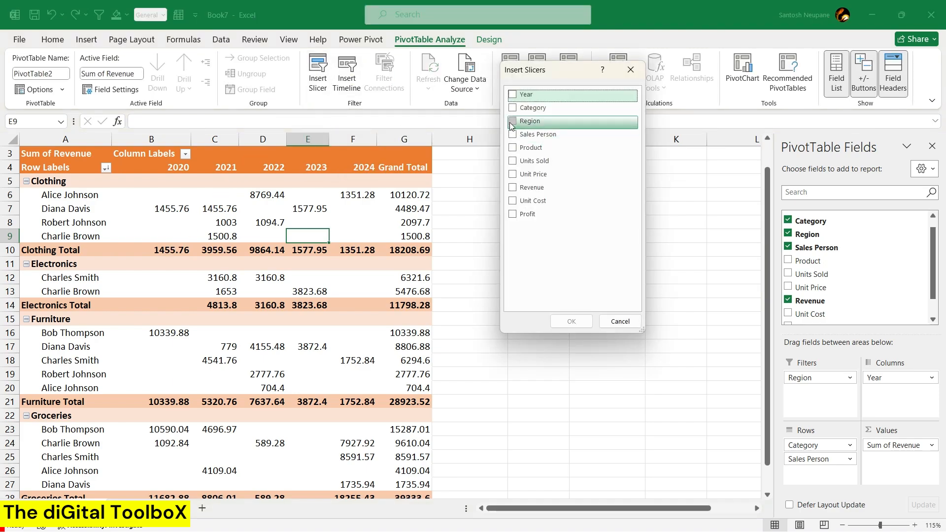
click(524, 121)
click(570, 321)
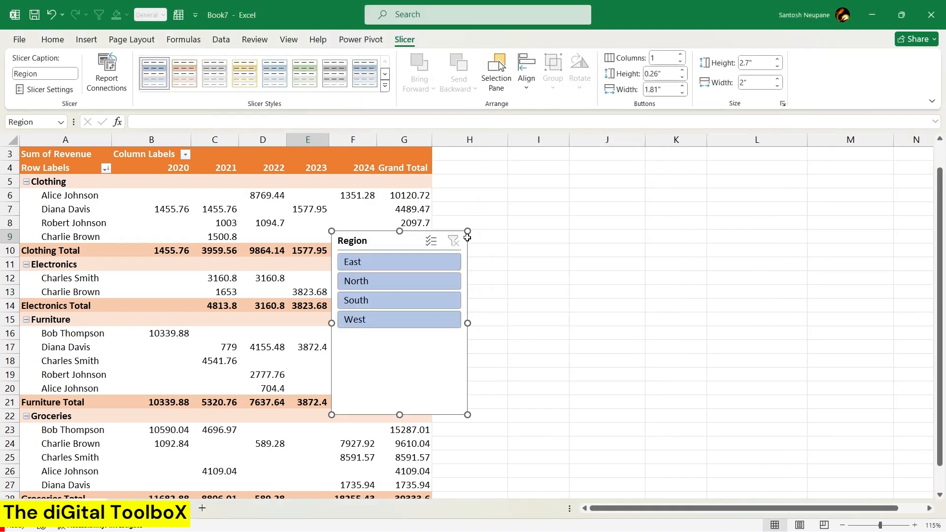
drag(408, 243, 561, 206)
Try the Region slicer by filtering to East, North, South and West in turn, and clear the filter.
click(555, 231)
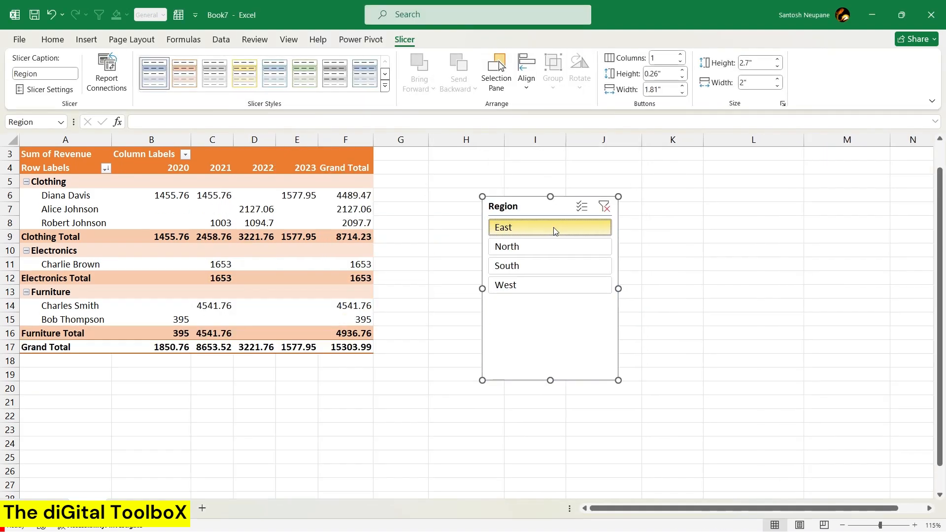
click(545, 252)
click(543, 269)
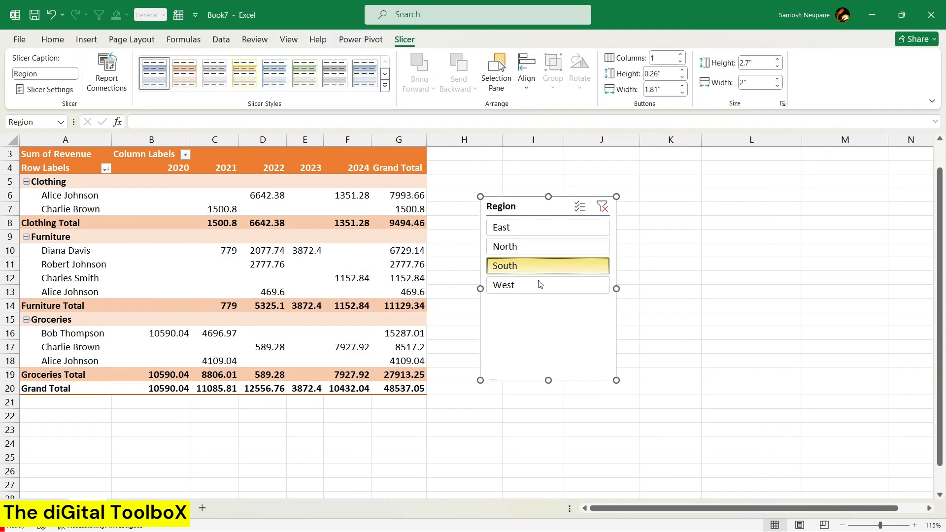
click(539, 287)
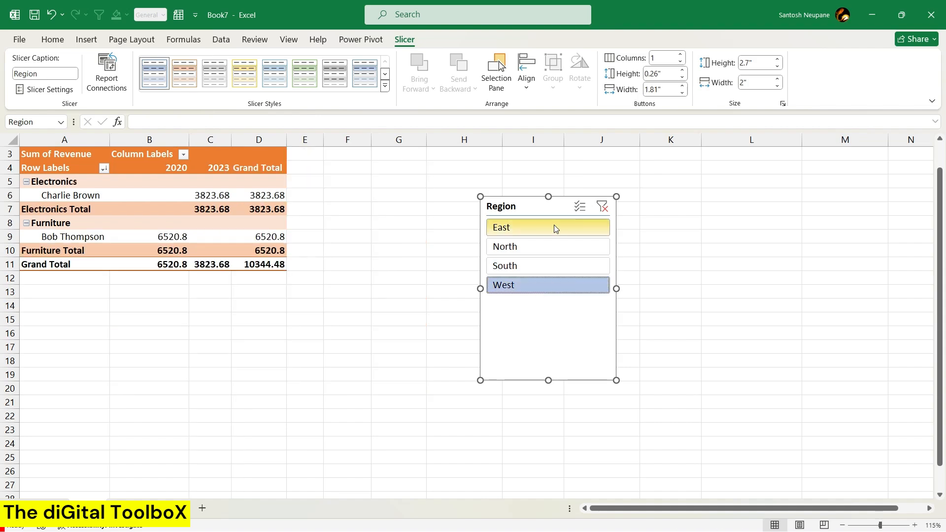
click(601, 206)
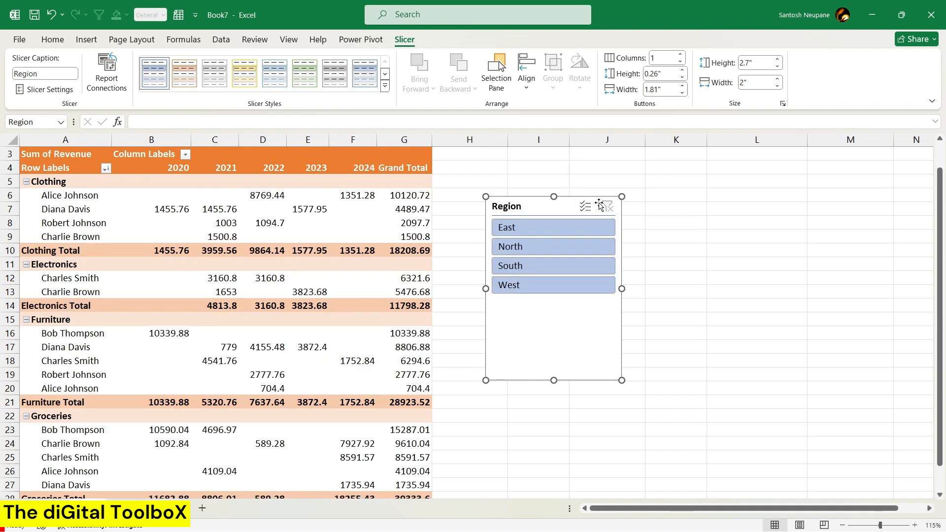